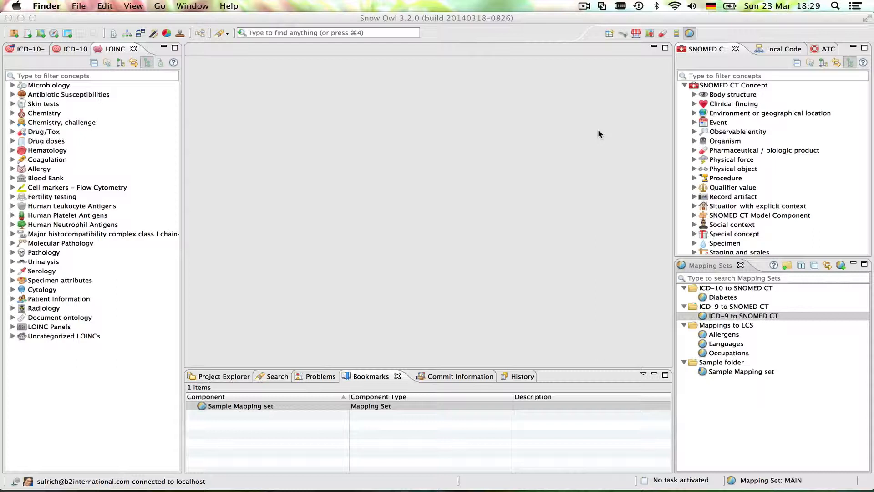
Bring up the wizard for a new mapping set and cancel it without creating anything.
click(840, 265)
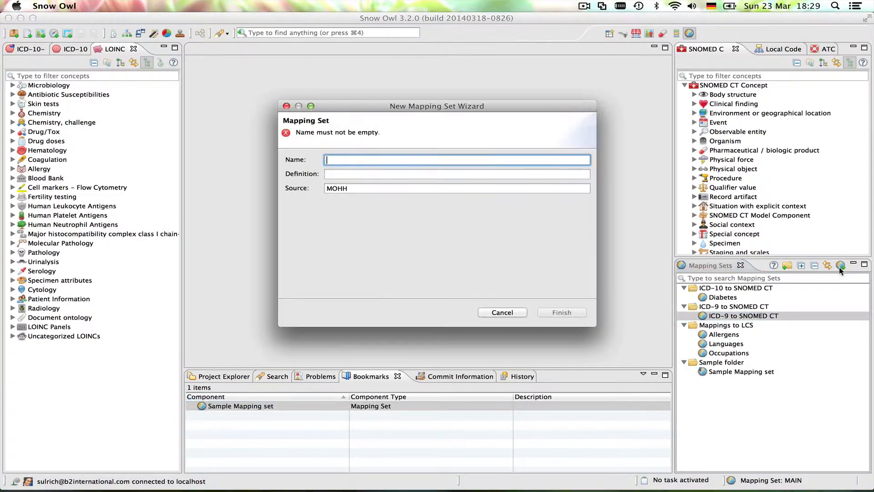
click(502, 311)
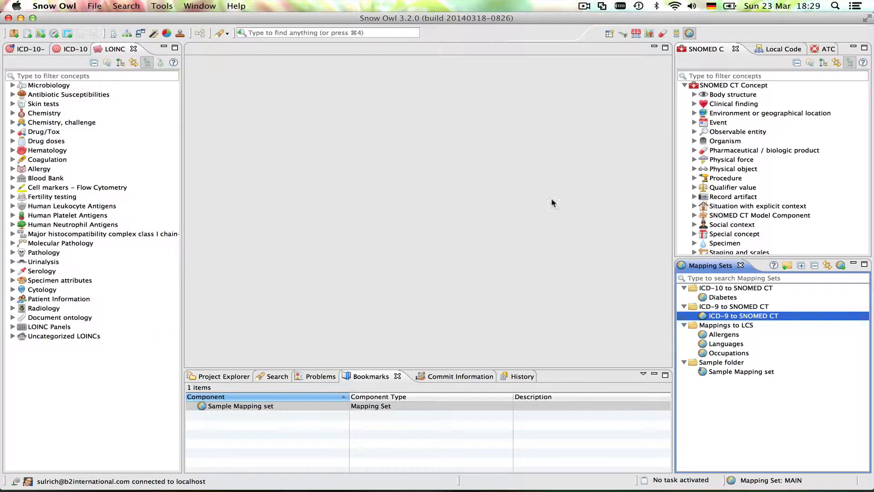
Start an import with Mapping Sets from Excel file as the source.
click(95, 11)
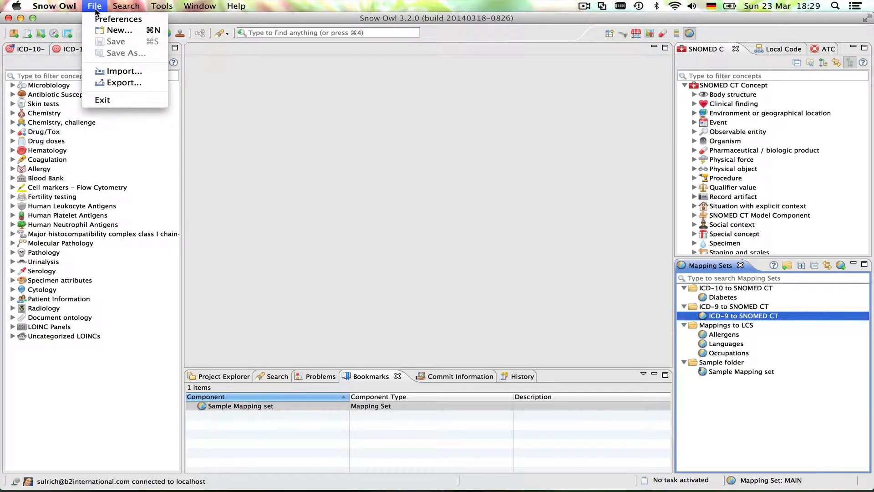
click(136, 72)
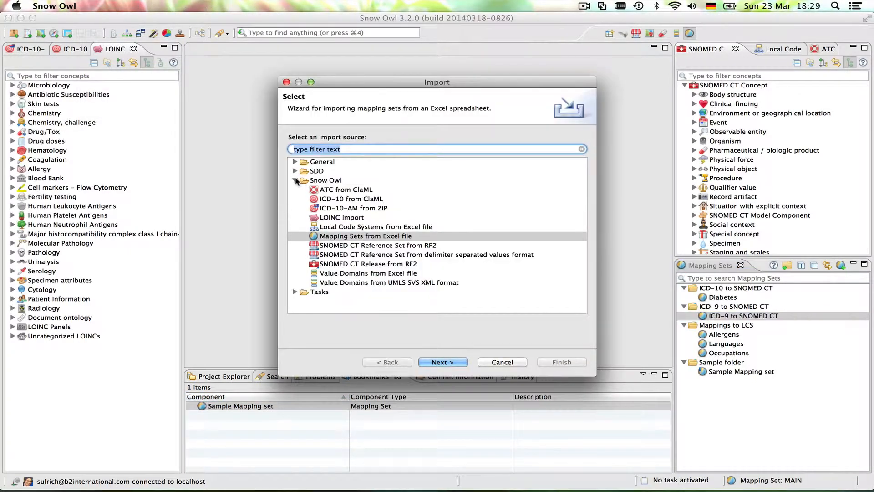
click(417, 237)
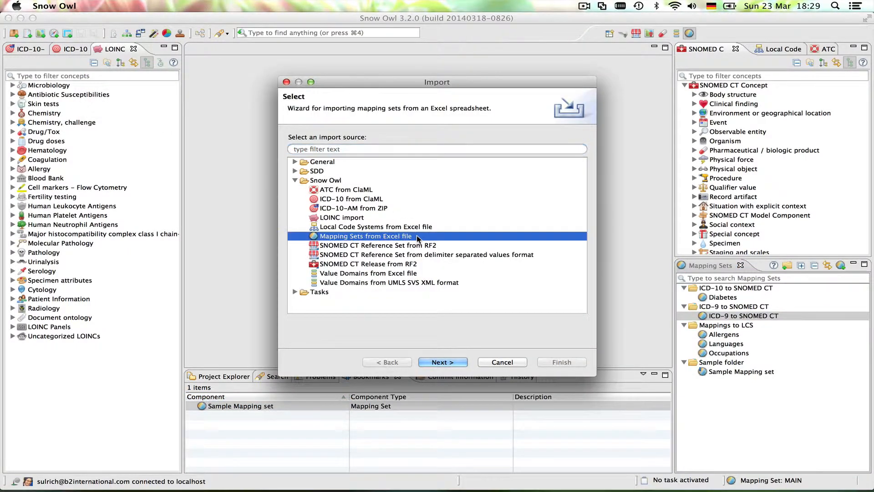
click(442, 362)
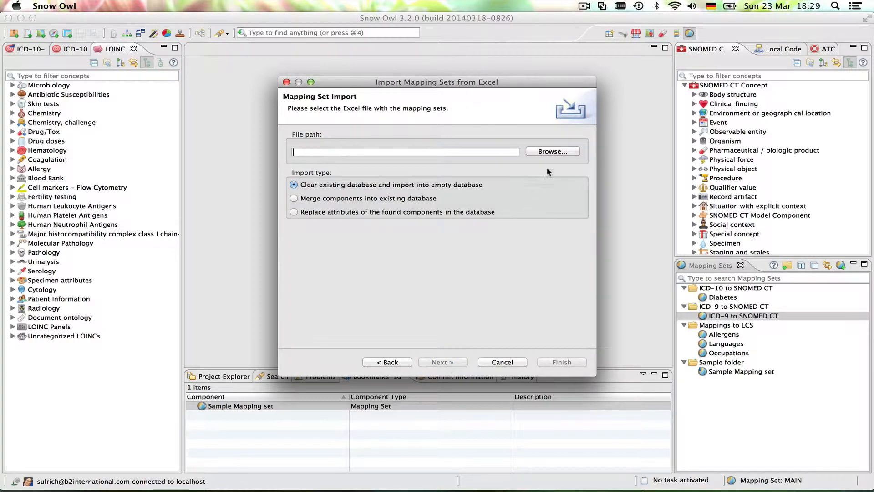
Choose the Dermatitis_MS Excel file on the Desktop as the file to import.
click(548, 153)
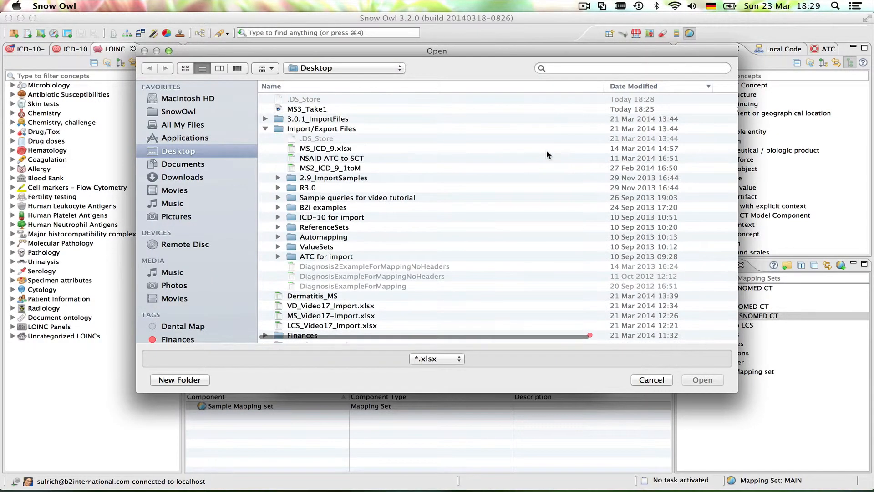
click(264, 128)
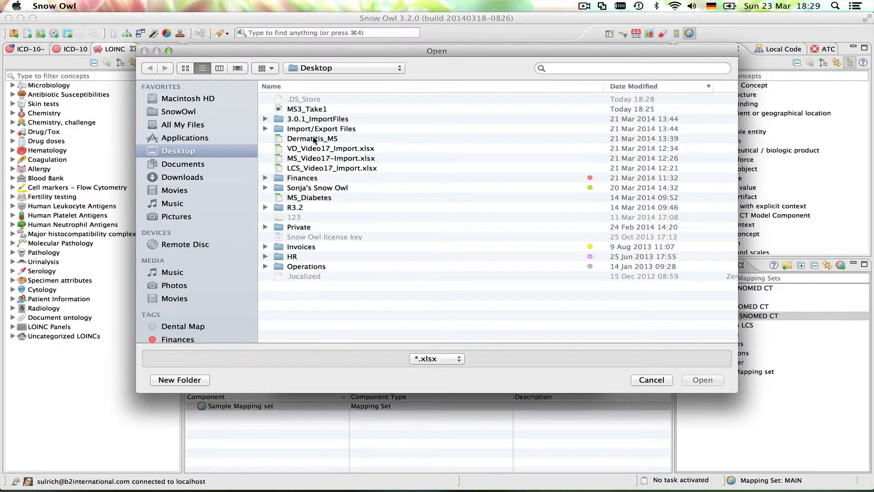
click(313, 139)
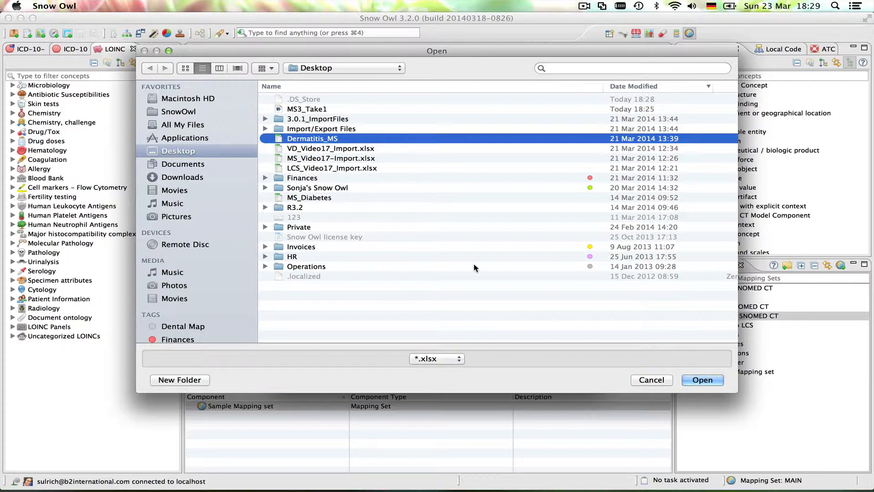
click(696, 379)
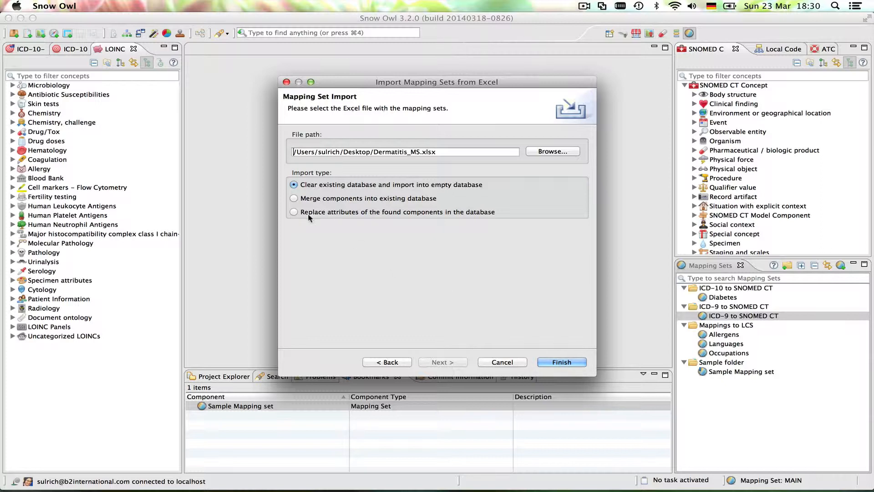
Set the import type to merge components into the existing database and run the import.
click(294, 198)
click(382, 212)
click(294, 198)
click(563, 362)
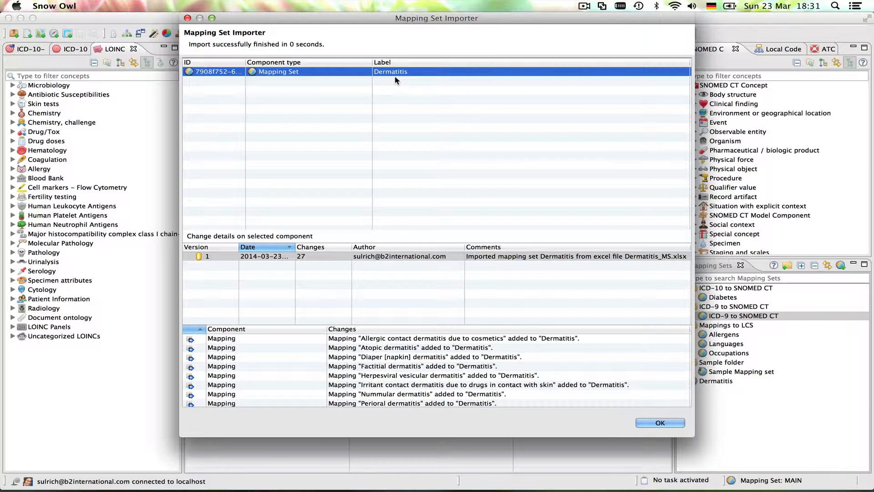
Review the list of changes for the imported Dermatitis mapping set and close the import report.
click(348, 258)
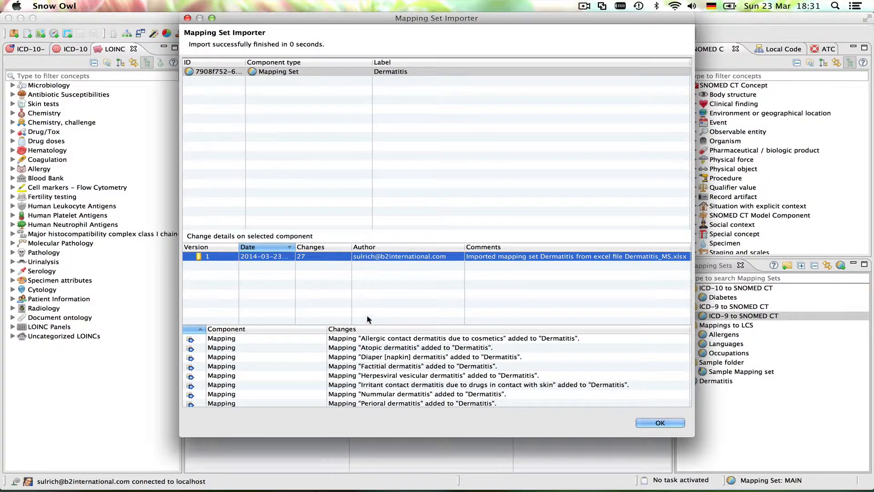
scroll(391, 359, down, 3)
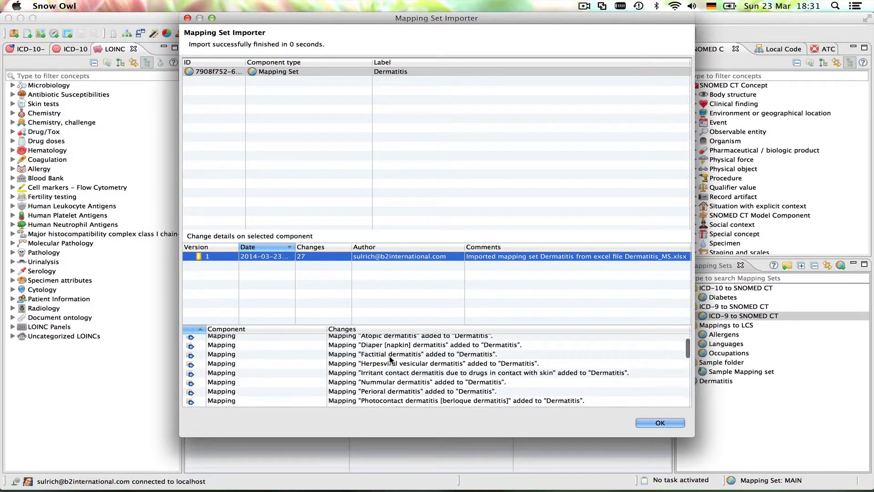
scroll(391, 359, up, 3)
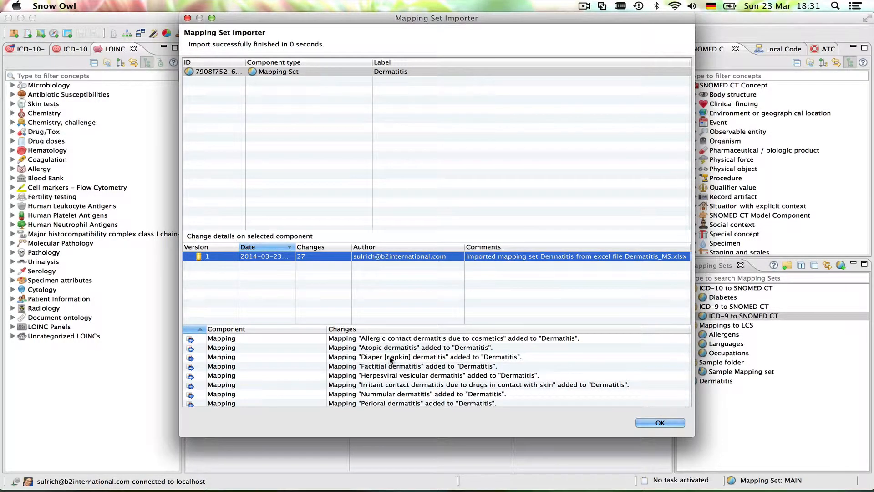
scroll(391, 359, down, 5)
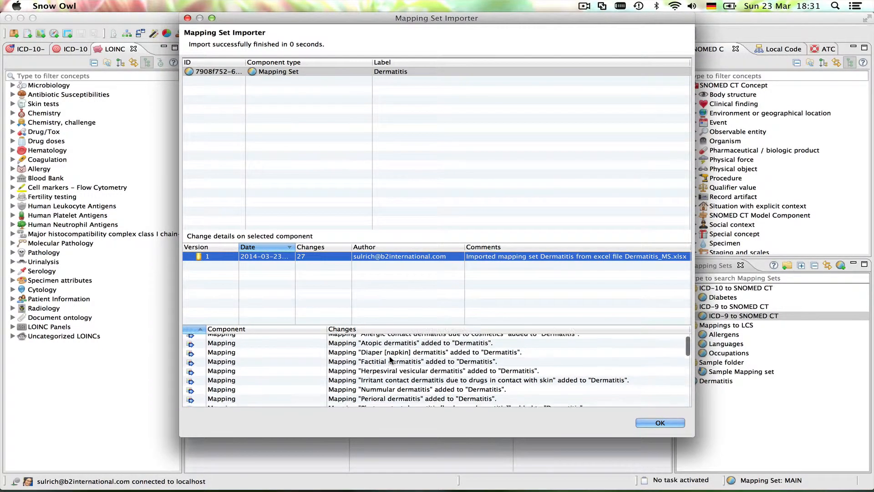
scroll(389, 359, down, 10)
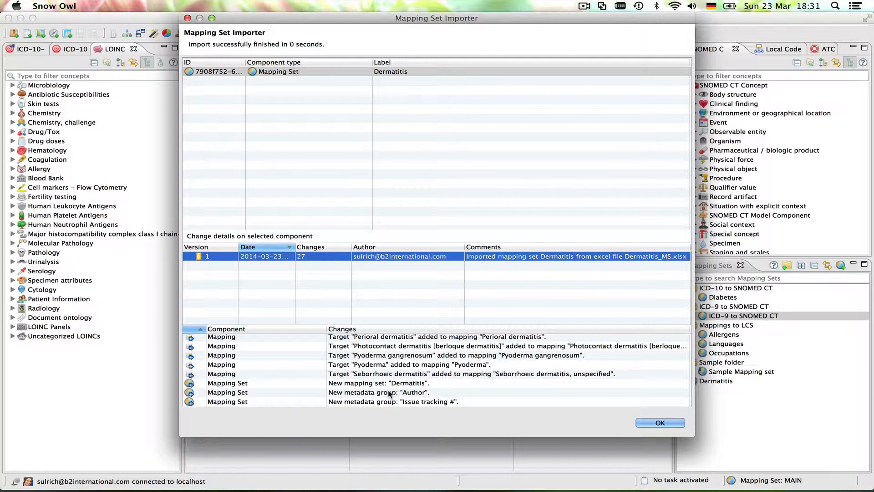
click(652, 424)
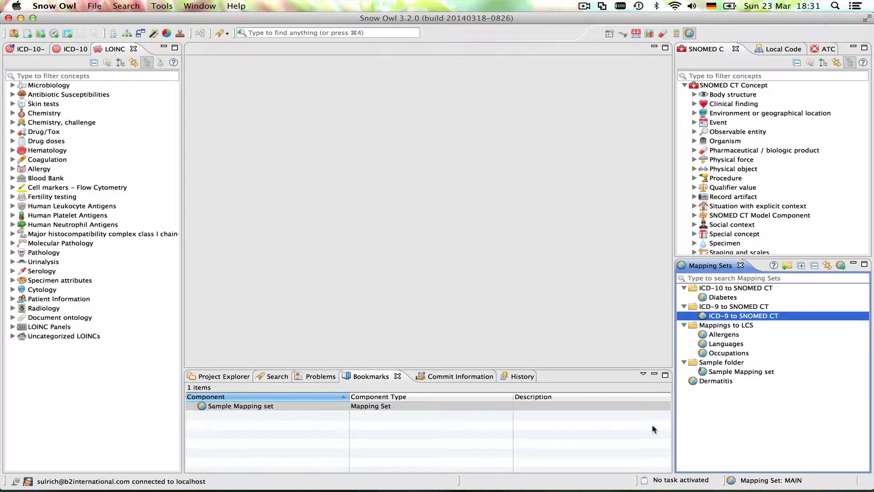
Open the Dermatitis mapping set and move it into the ICD-10 to SNOMED CT folder.
double_click(723, 382)
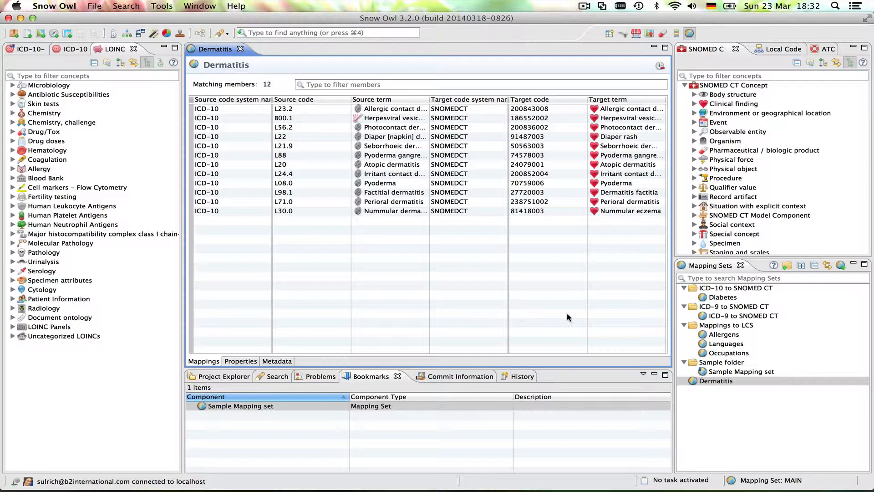
drag(729, 380, 740, 292)
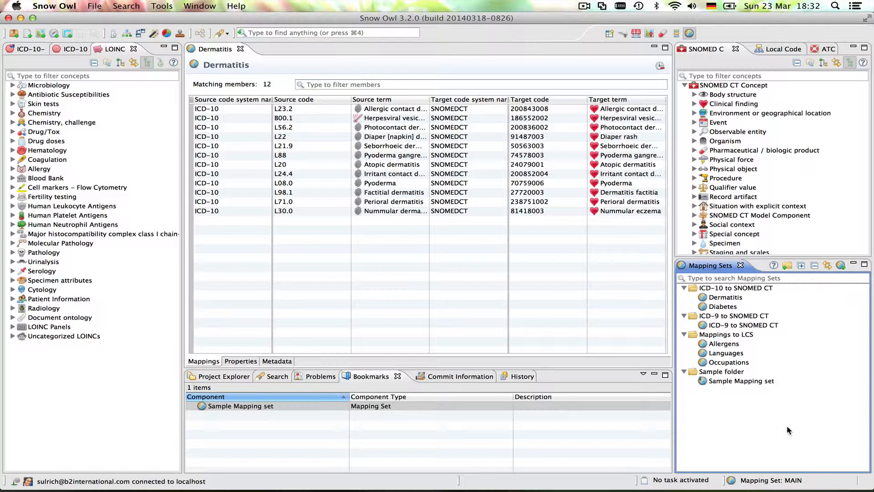
Start an export with Mapping Sets to Excel file as the destination.
click(93, 6)
click(127, 84)
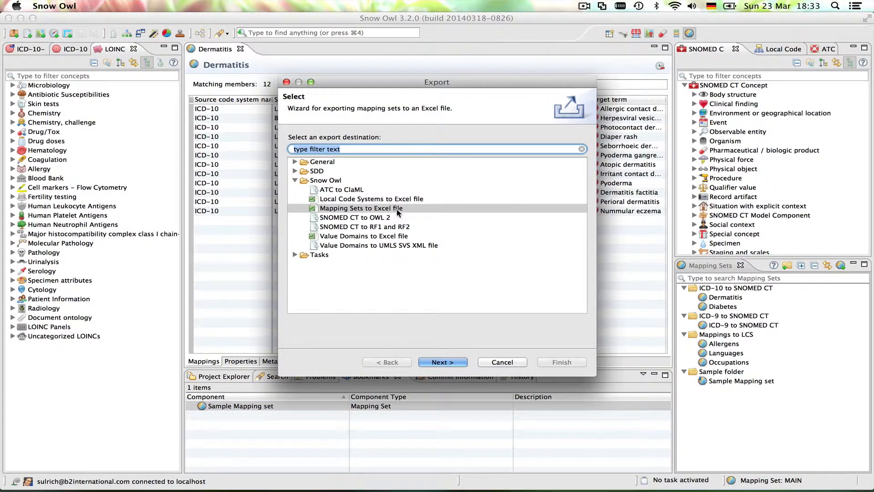
click(397, 210)
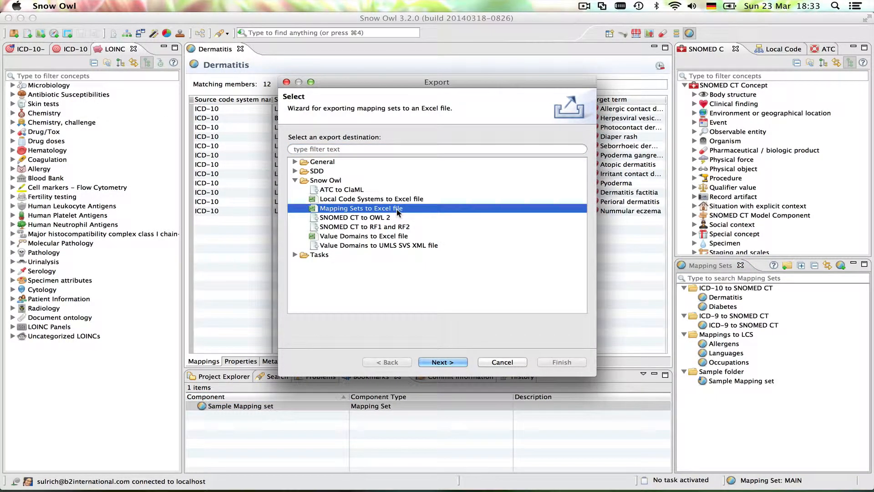
click(442, 362)
Set the export file to Export_MS.xlsx on the Desktop and run the mapping set export.
click(537, 152)
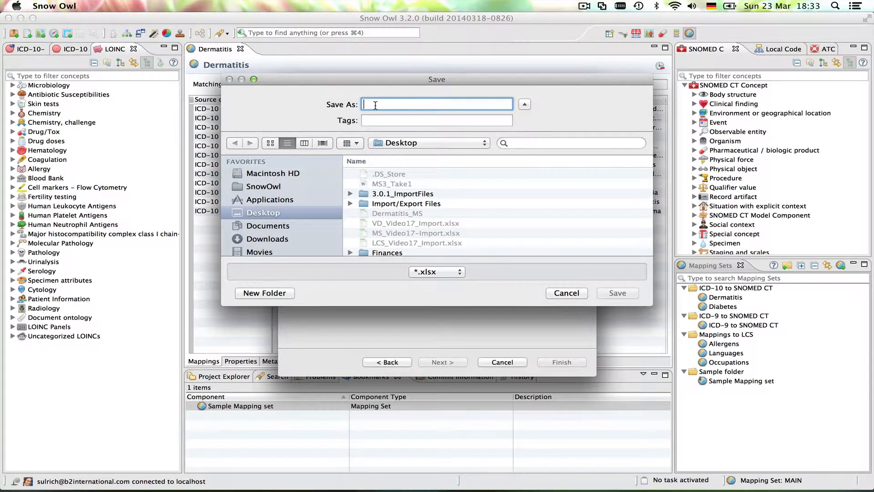
text(Export)
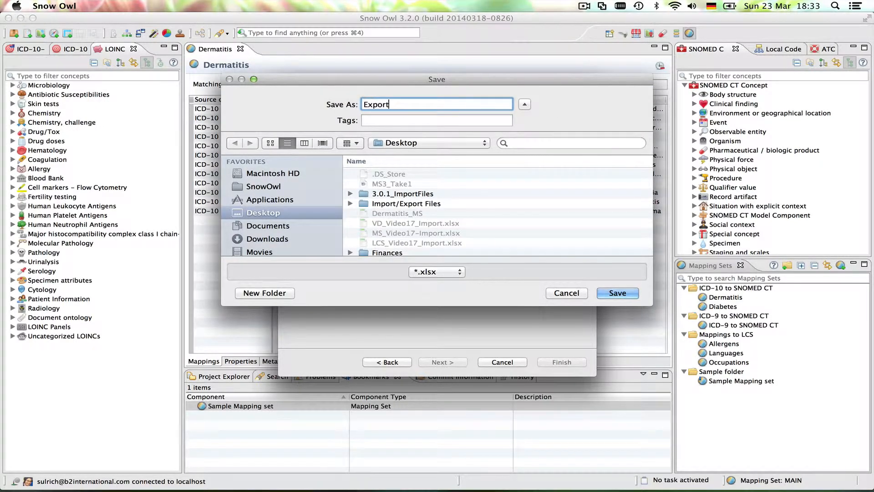
text(_MS)
click(617, 293)
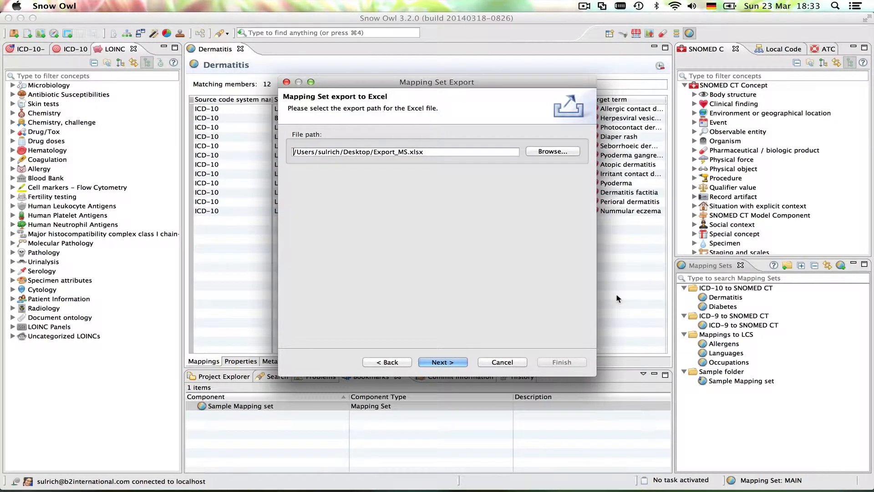
click(440, 361)
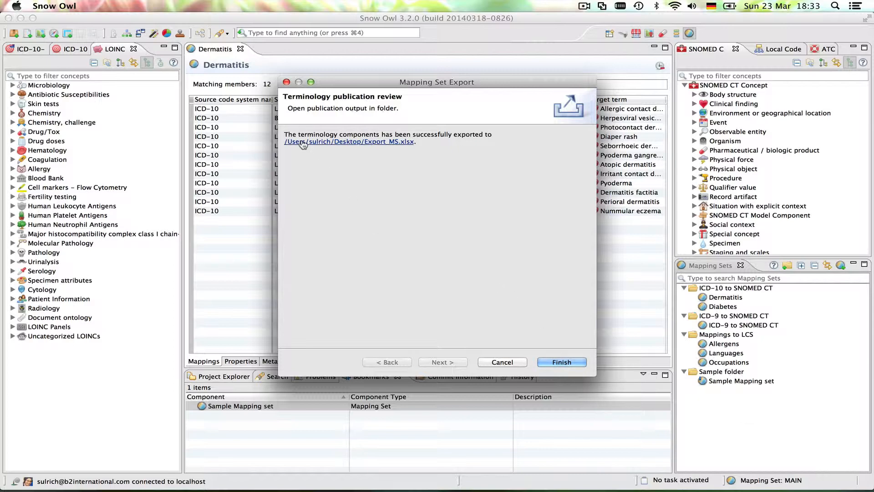
Go to the exported file's folder, open Export_MS.xlsx in Excel and enlarge its window.
click(326, 142)
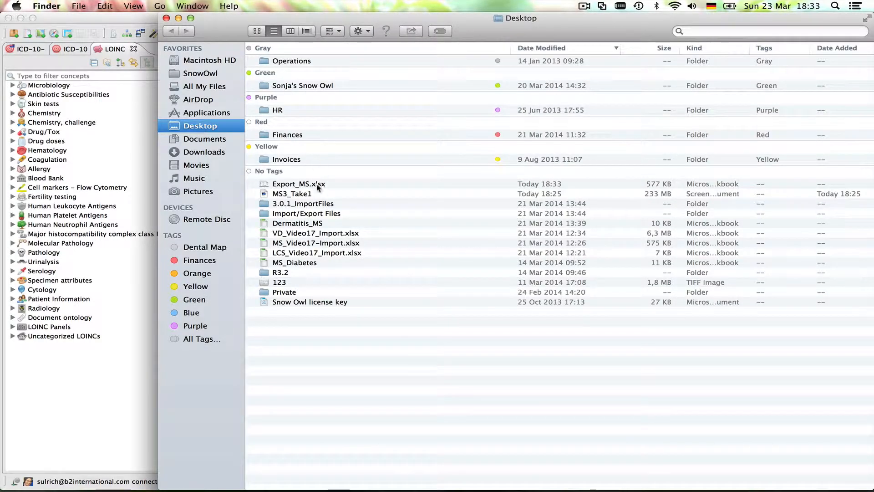
double_click(317, 186)
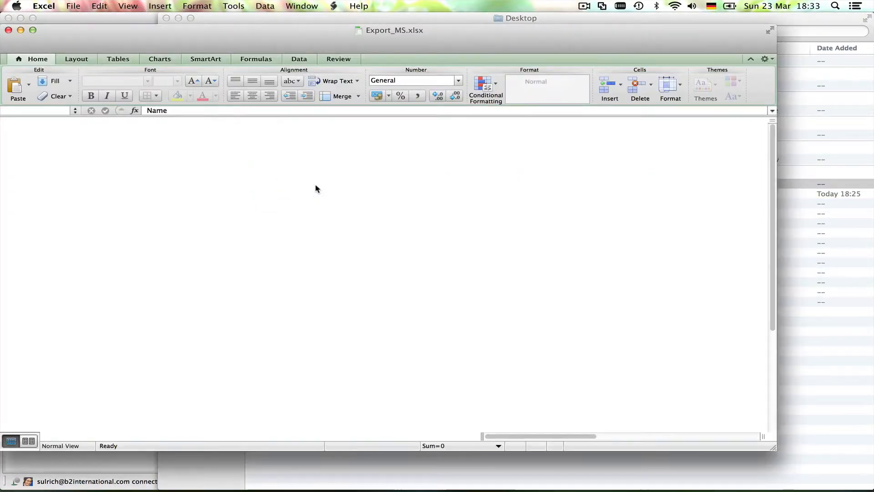
click(33, 30)
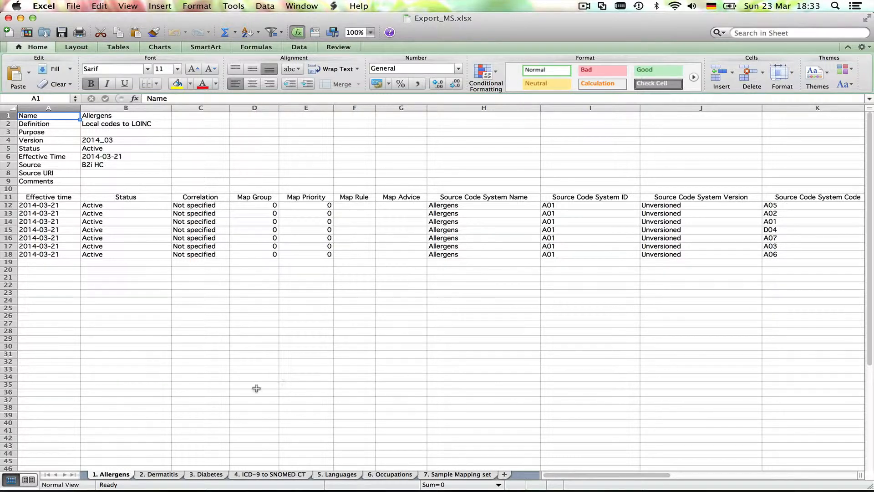
Look at the Diabetes sheet and examine the version and effective time on the Languages sheet.
click(208, 474)
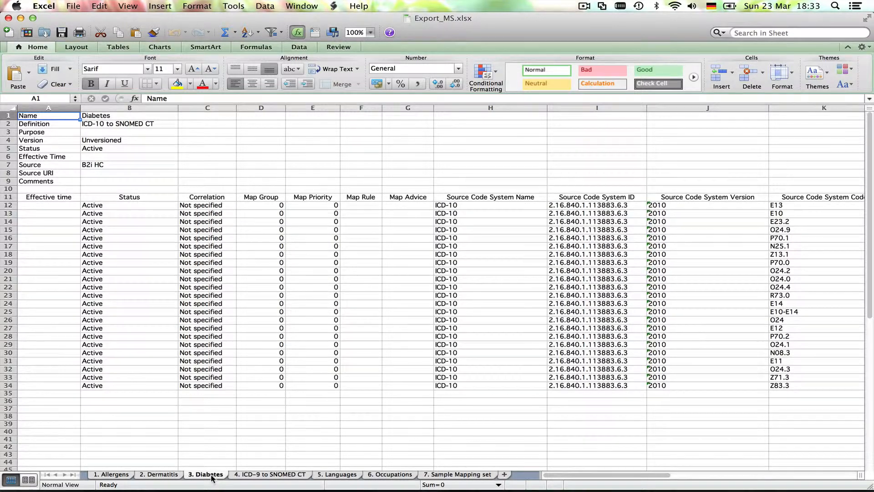
click(331, 475)
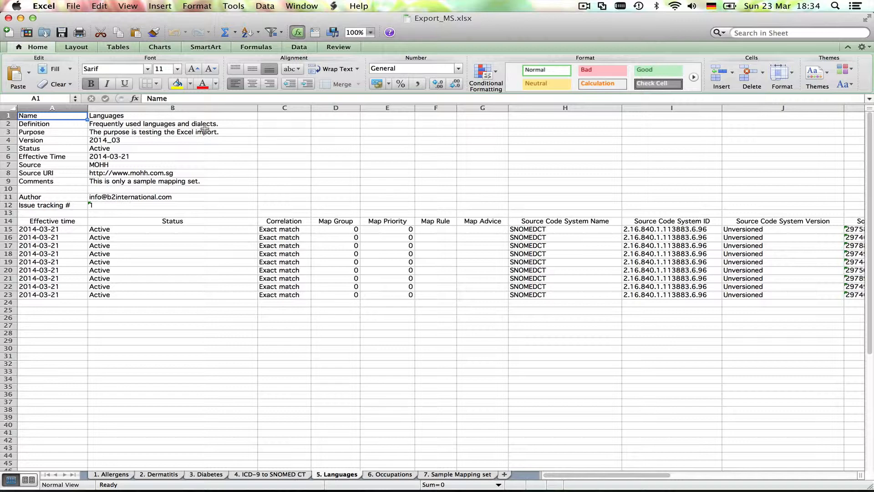
click(154, 143)
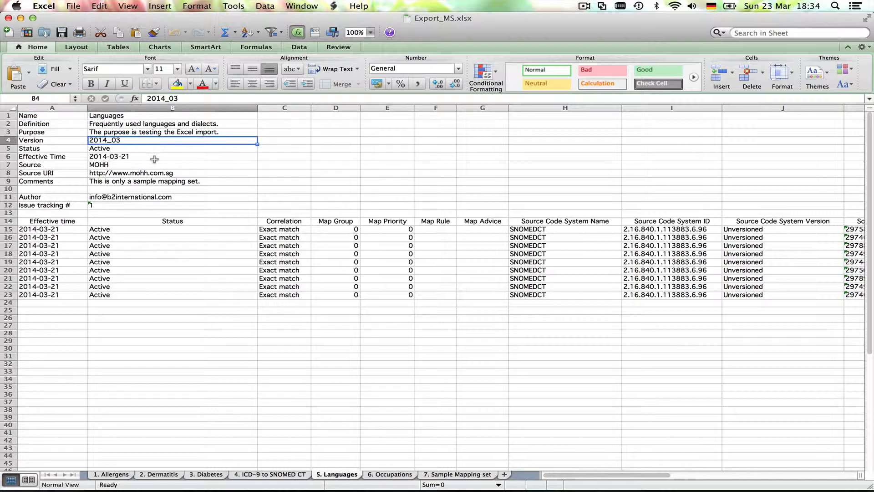
click(154, 159)
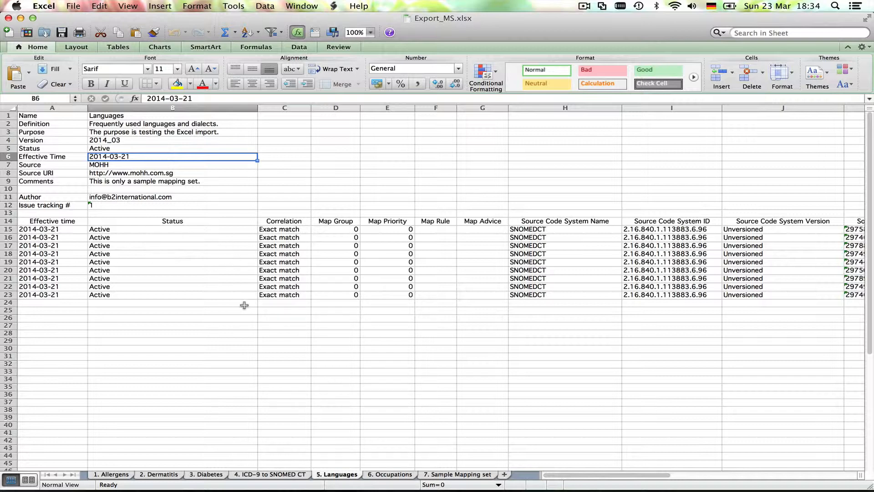
Examine the mapping rows on the Languages sheet, from row 15 across to the Target Code System Version column.
click(9, 229)
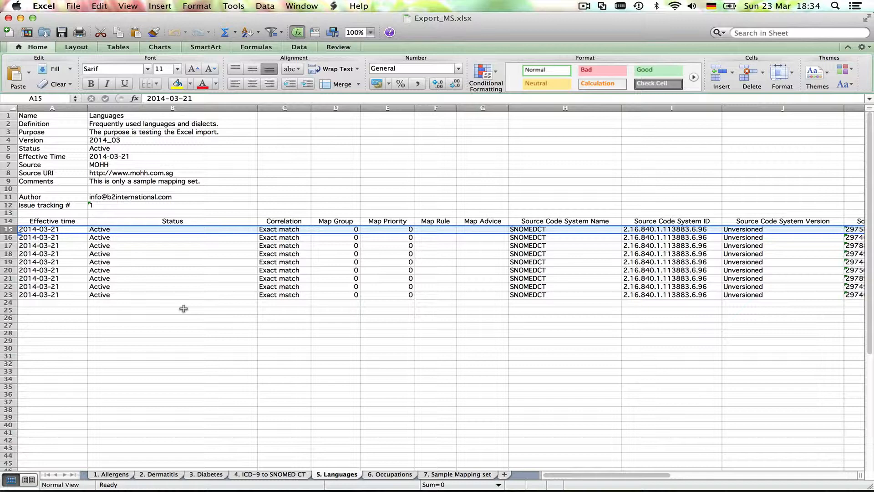
click(481, 282)
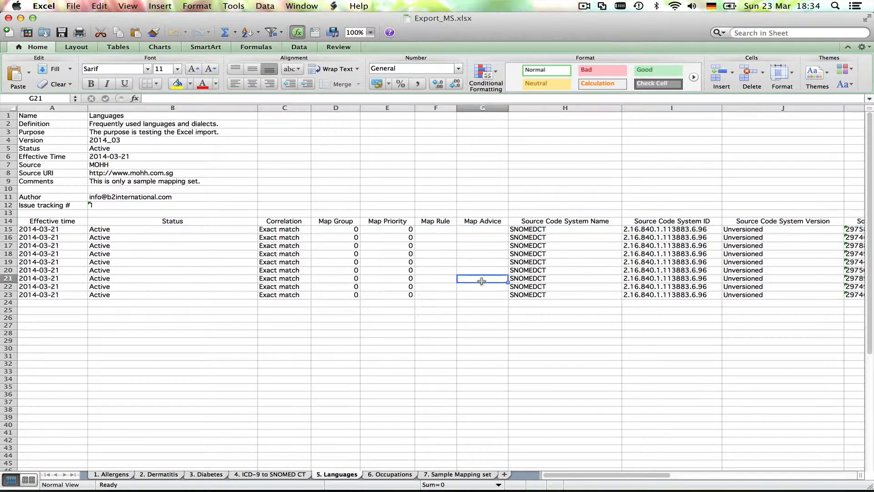
key(Right)
key(Right)
key(Right)
key(Right)
key(Right)
key(Right)
key(Right)
key(Right)
key(Right)
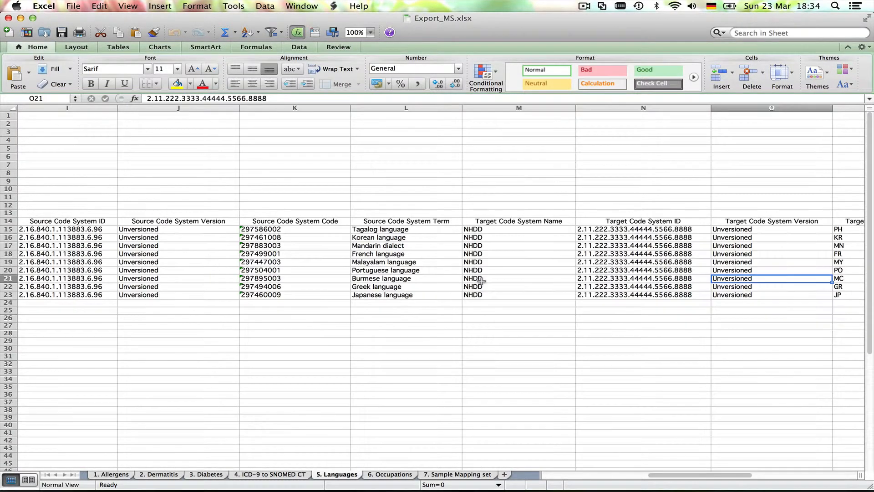
Examine the Target Code System Code and Target Code System Term columns for the Languages mappings.
key(Right)
key(Right)
key(Left)
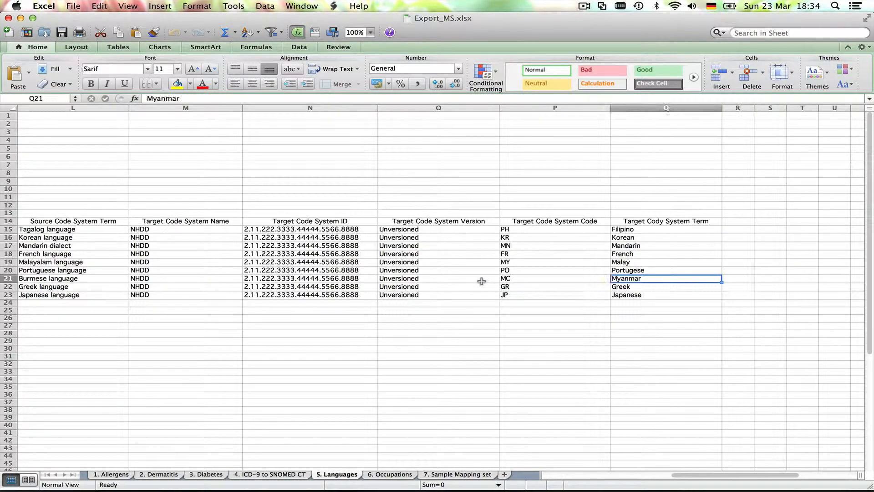
click(206, 271)
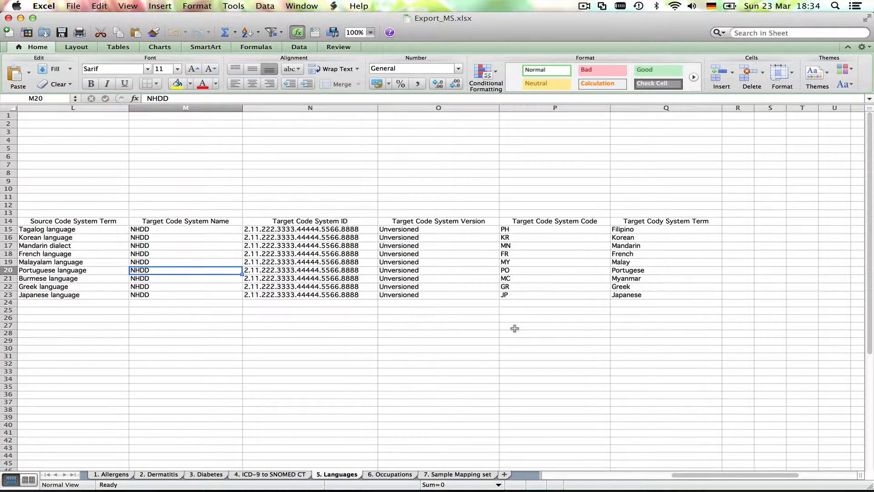
click(536, 277)
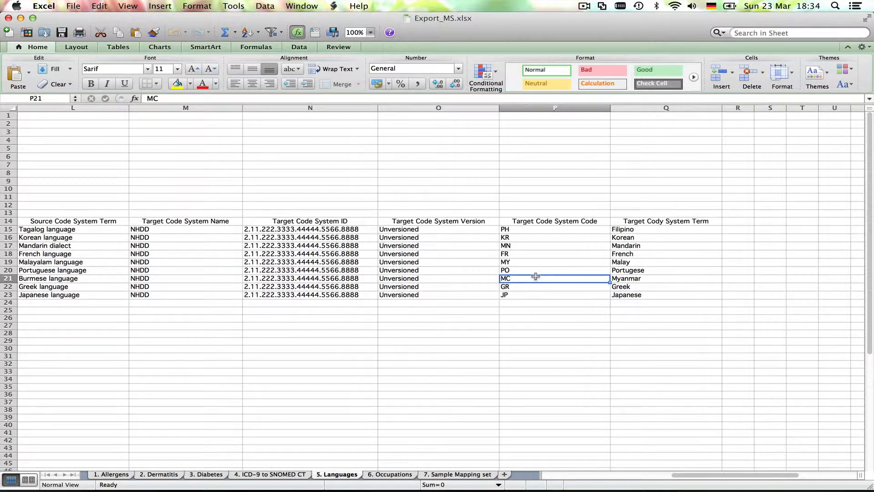
click(664, 270)
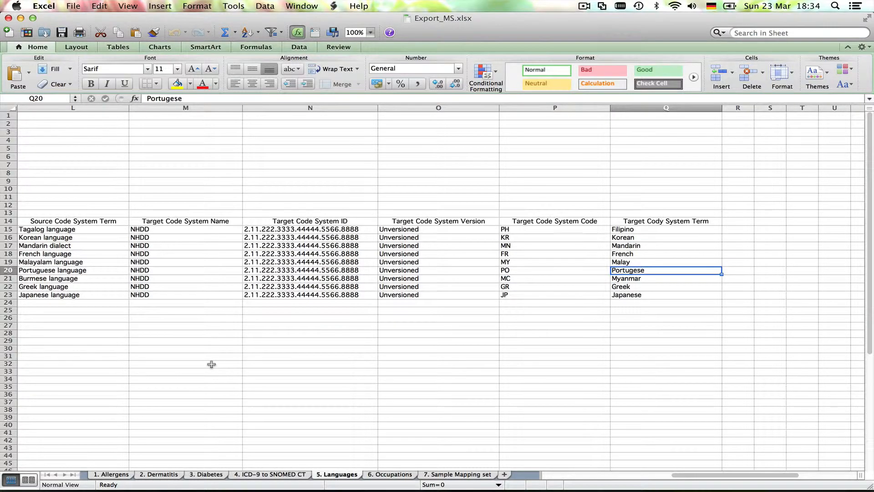
Return to the first columns of the Languages sheet and examine row 22 from effective time and status across to the map priority, rule and advice columns.
scroll(211, 364, left, 10)
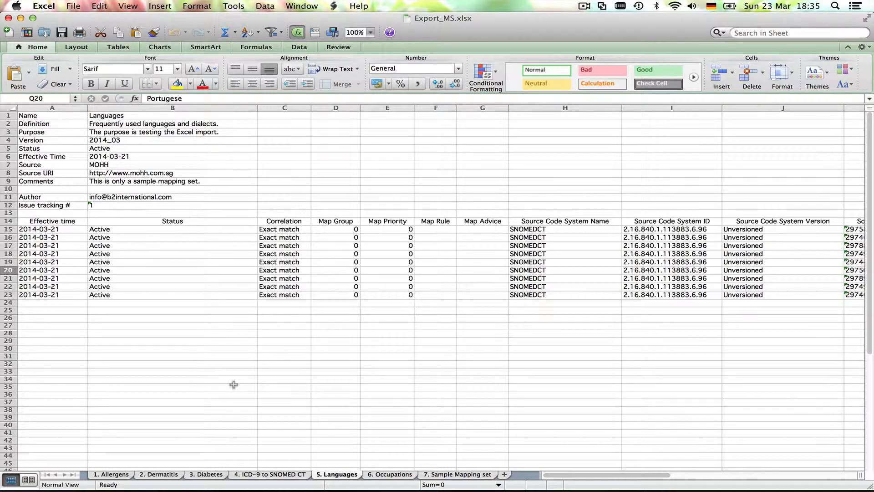
click(60, 287)
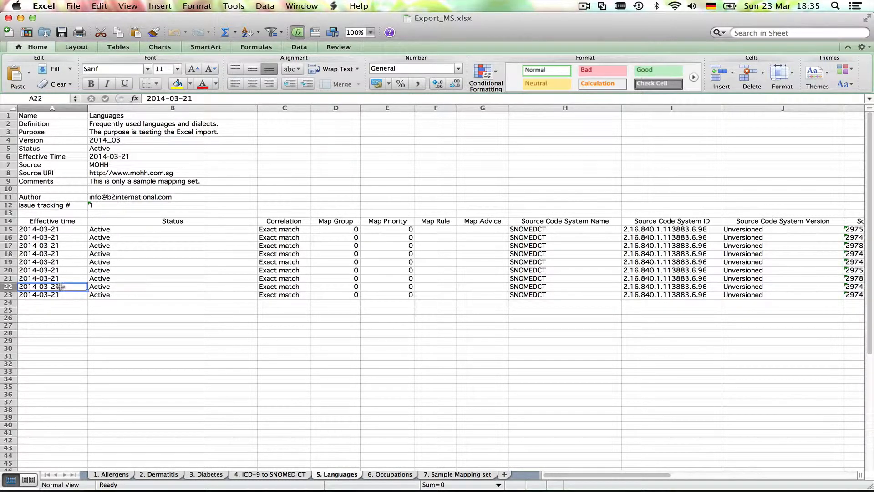
click(194, 287)
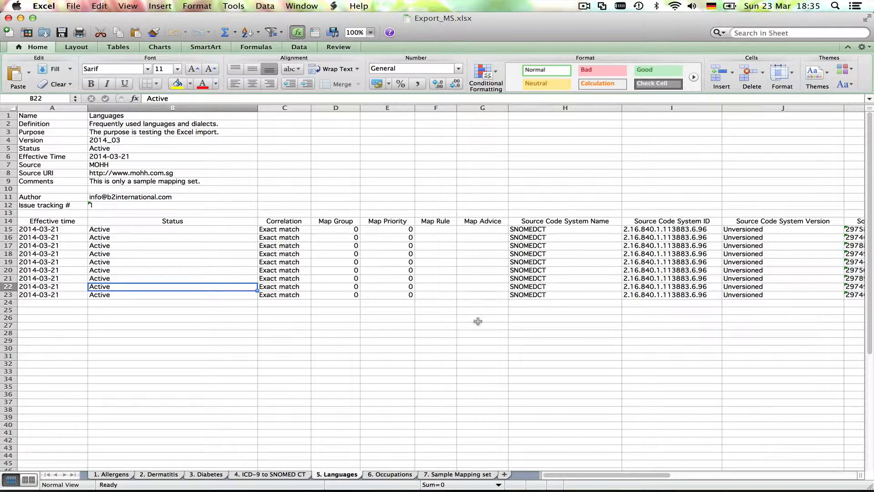
click(416, 288)
key(Right)
key(Right)
key(Right)
key(Right)
key(Right)
key(Right)
key(Right)
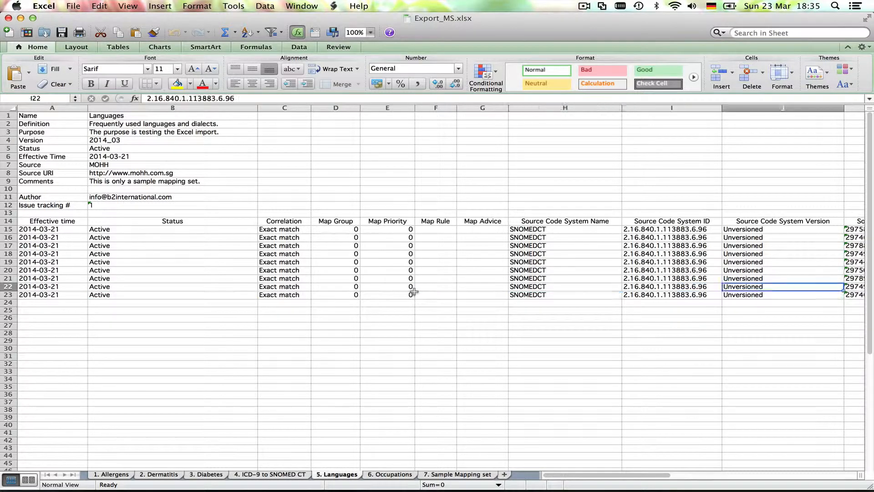
Examine the source code system name, ID, version, code and term columns on the Languages sheet.
key(Right)
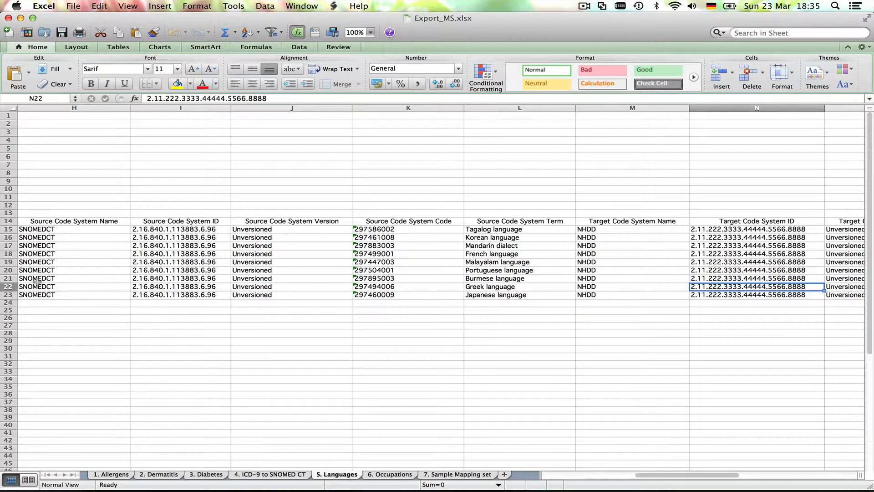
click(101, 274)
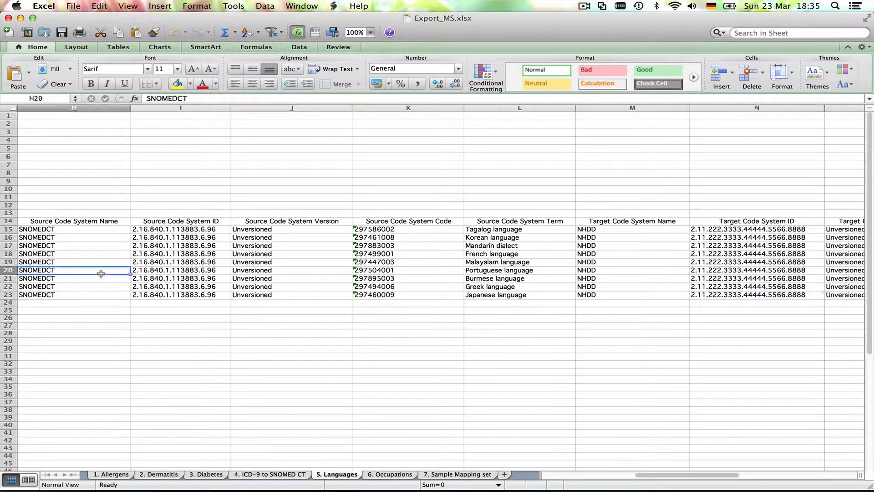
click(193, 279)
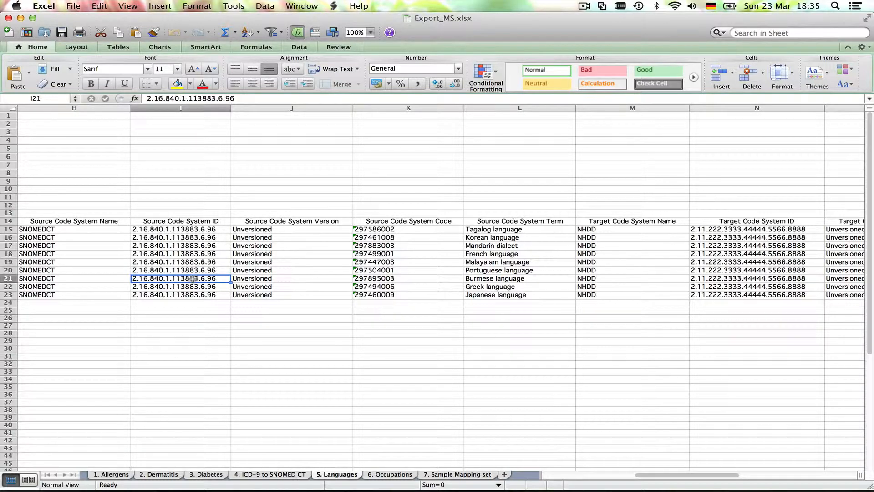
click(288, 280)
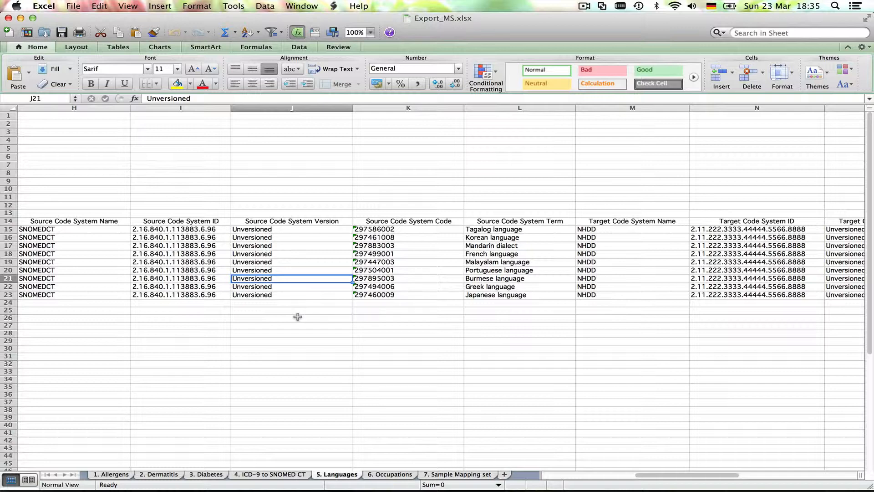
click(432, 262)
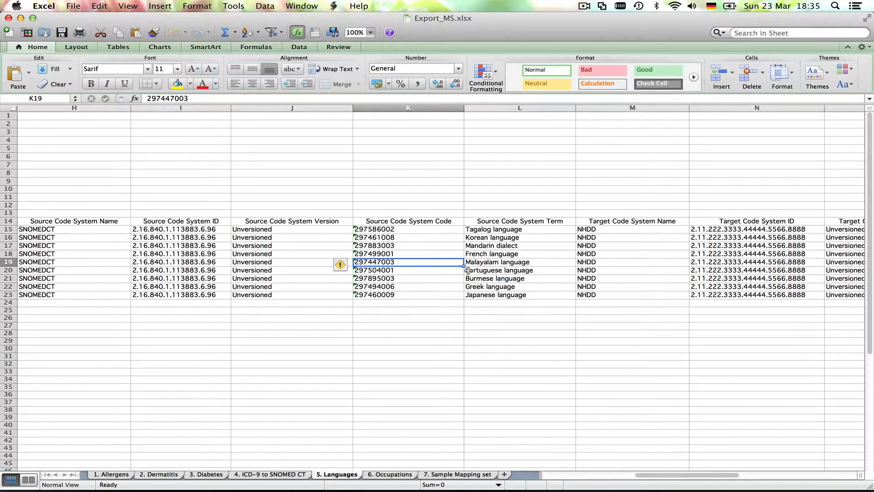
click(505, 263)
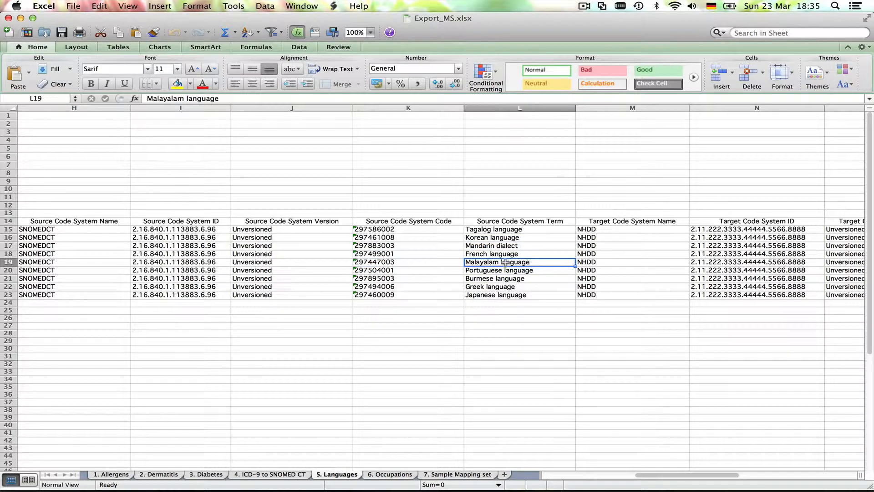
Examine the target code system ID and version on the Languages sheet, continuing to the target code and term in row 19.
key(Right)
key(Right)
key(Right)
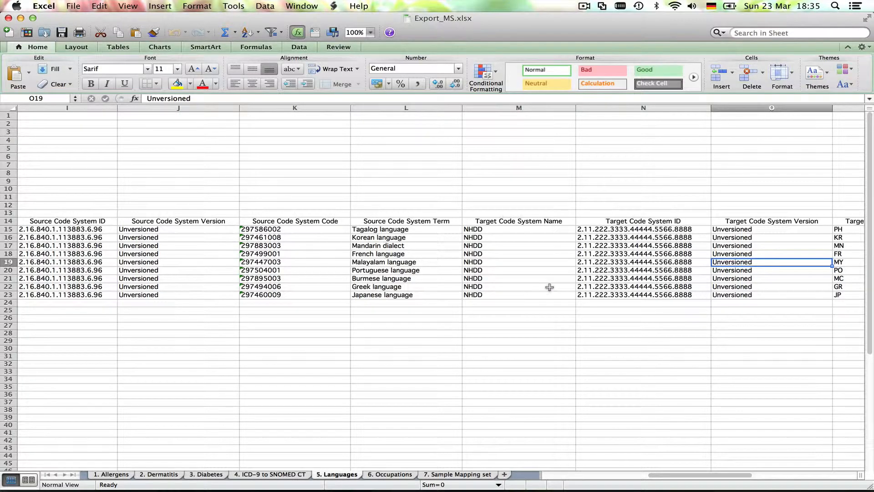
click(612, 271)
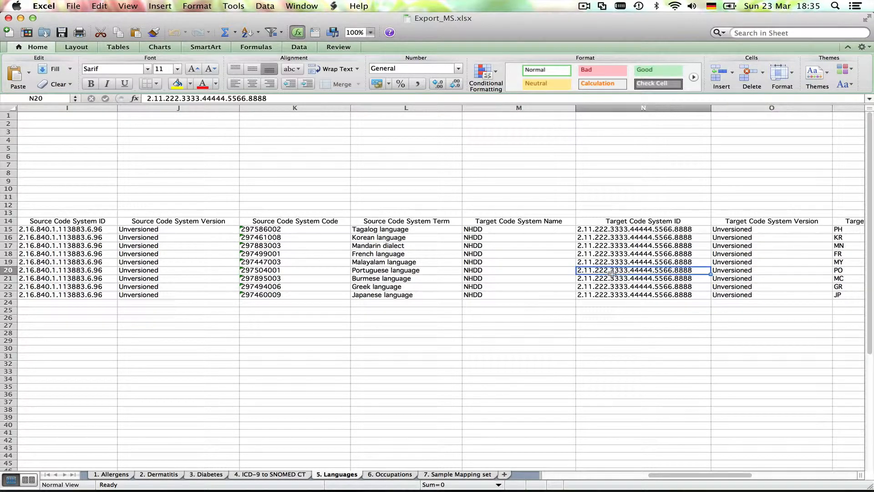
key(Right)
scroll(611, 274, right, 1)
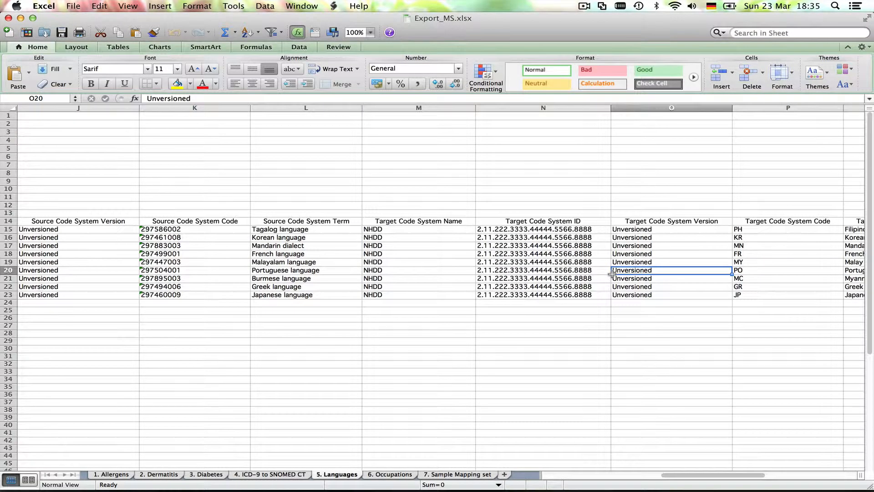
key(Right)
key(Right)
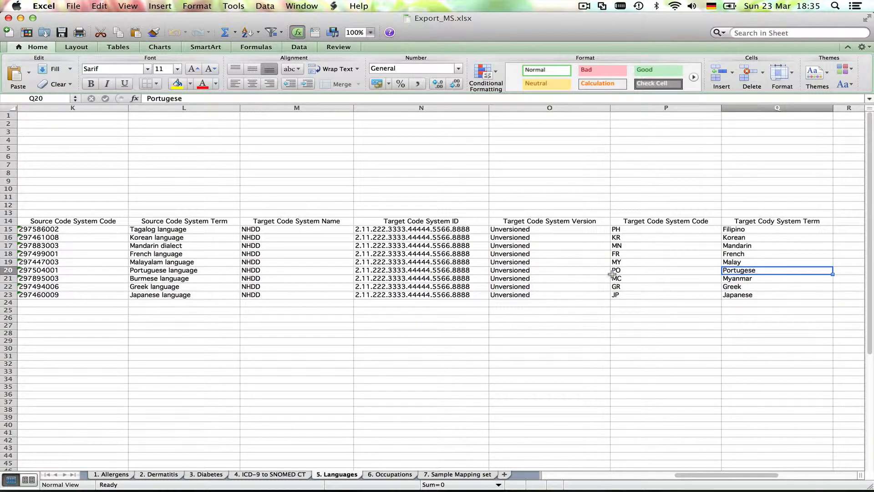
click(643, 265)
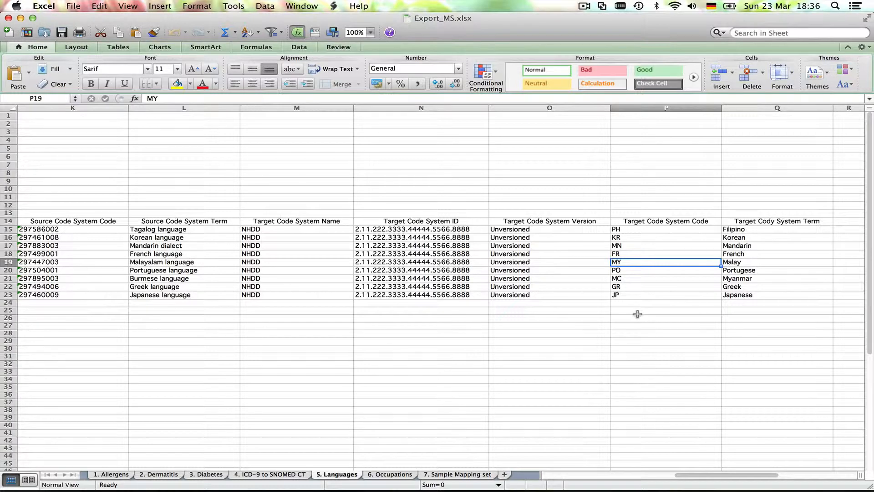
click(755, 263)
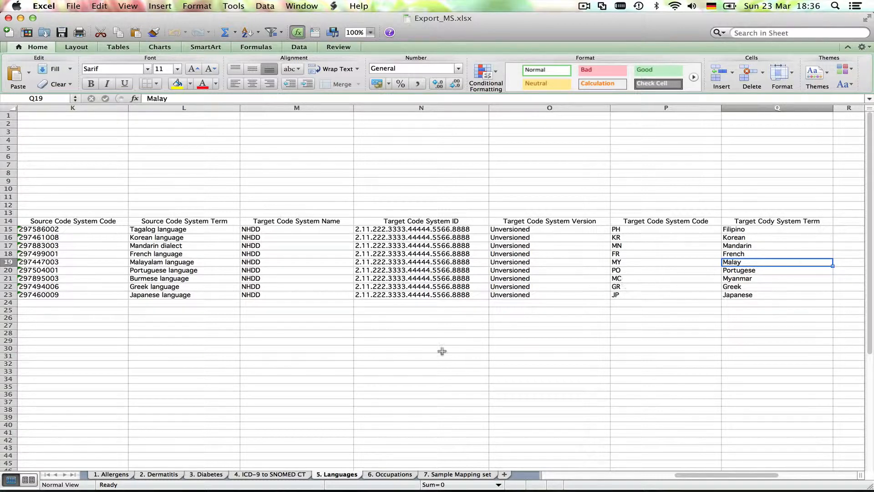
Look at the Allergens sheet and examine the Version and Effective Time fields on the Diabetes sheet.
click(112, 476)
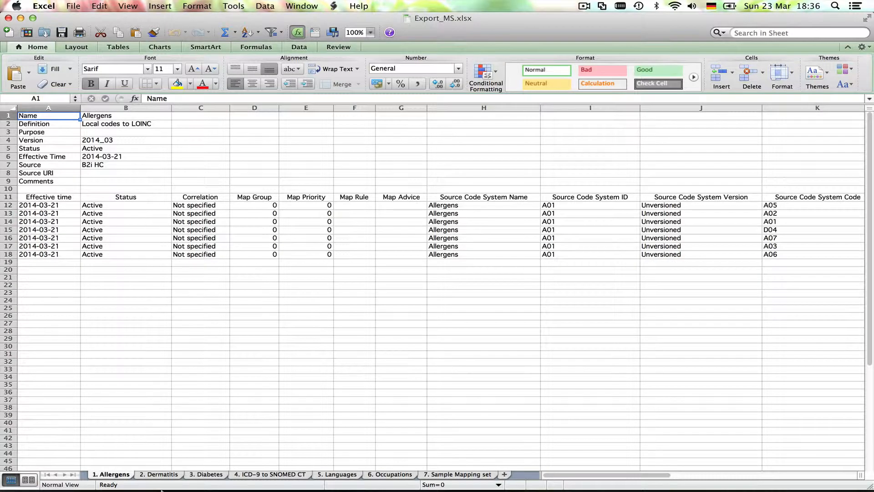
click(201, 475)
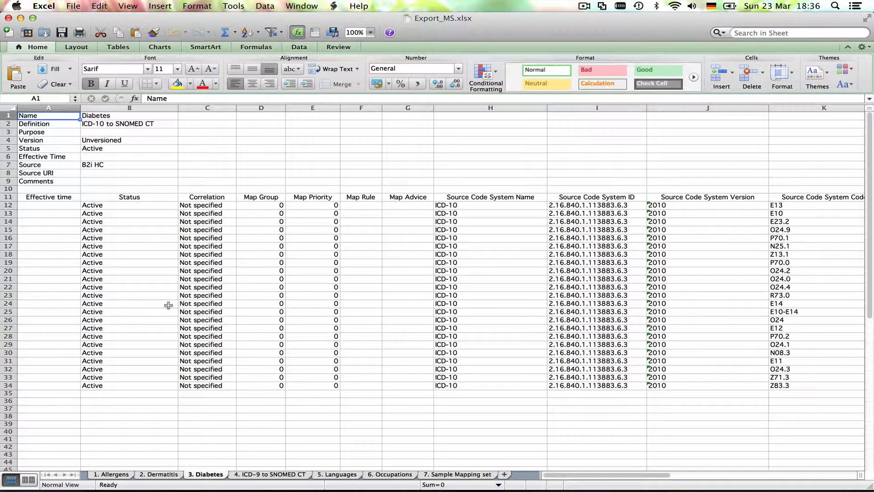
click(122, 142)
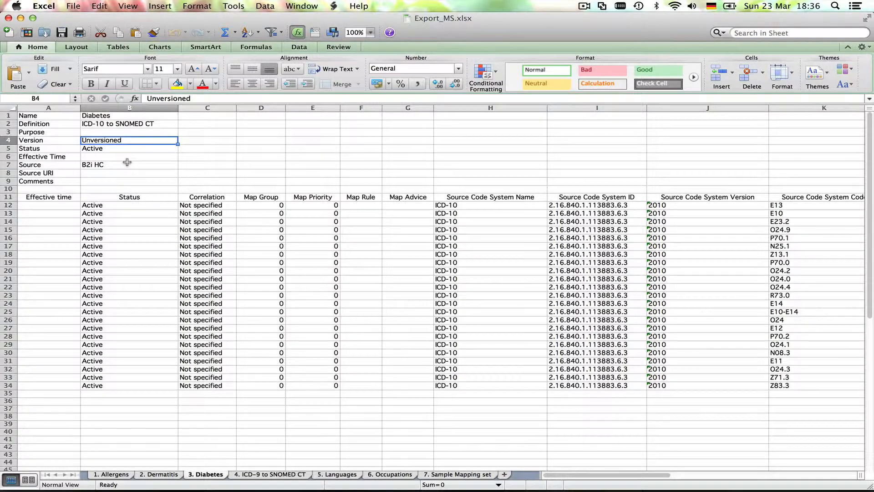
click(127, 160)
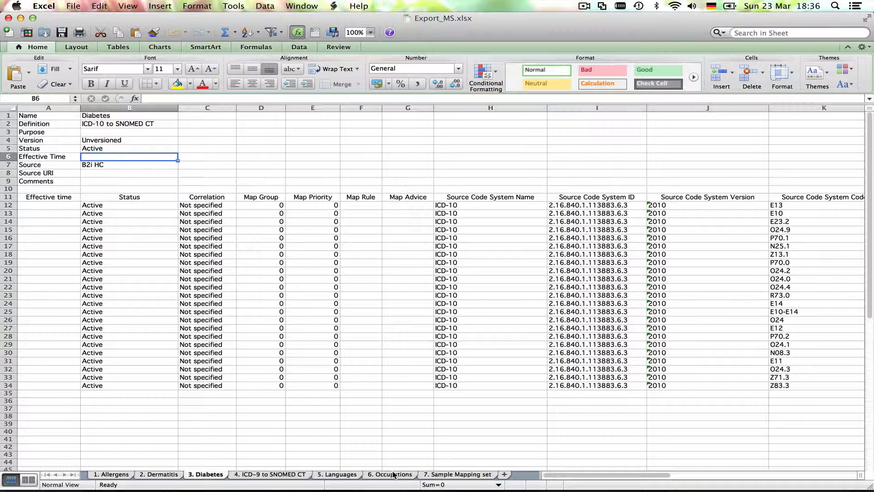
Switch to Snow Owl and finish the Mapping Set Export wizard.
click(676, 477)
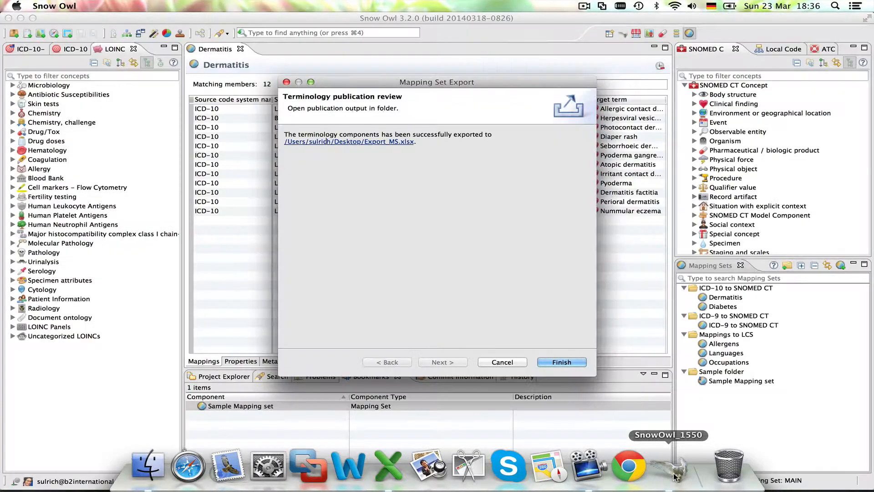
click(564, 362)
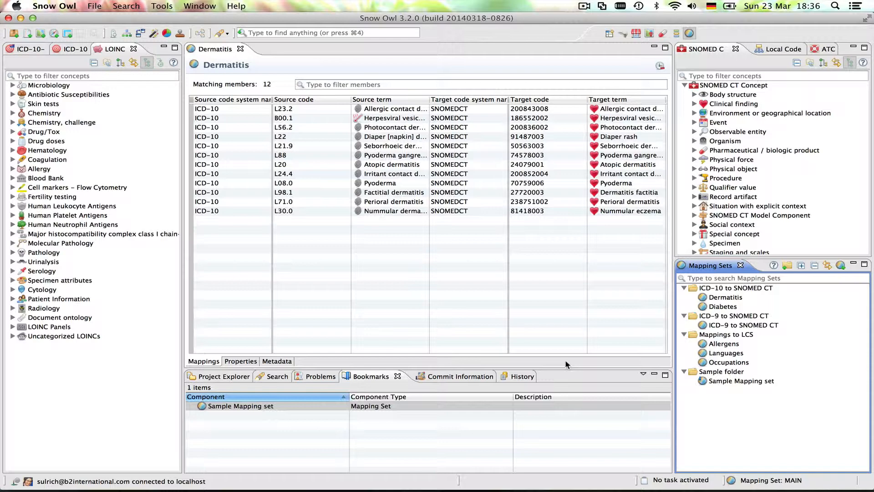
Walk through creating a Mapping Set version named 1.0 up to the effective time page, and cancel the wizard.
click(113, 33)
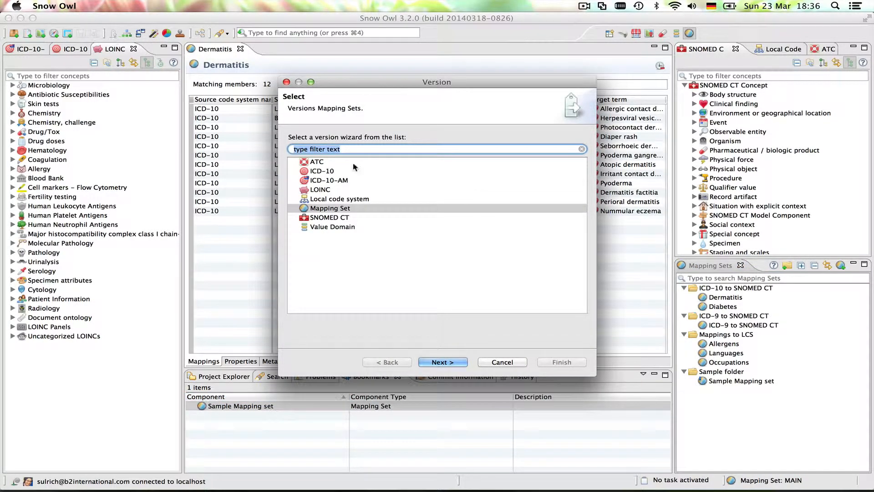
click(354, 207)
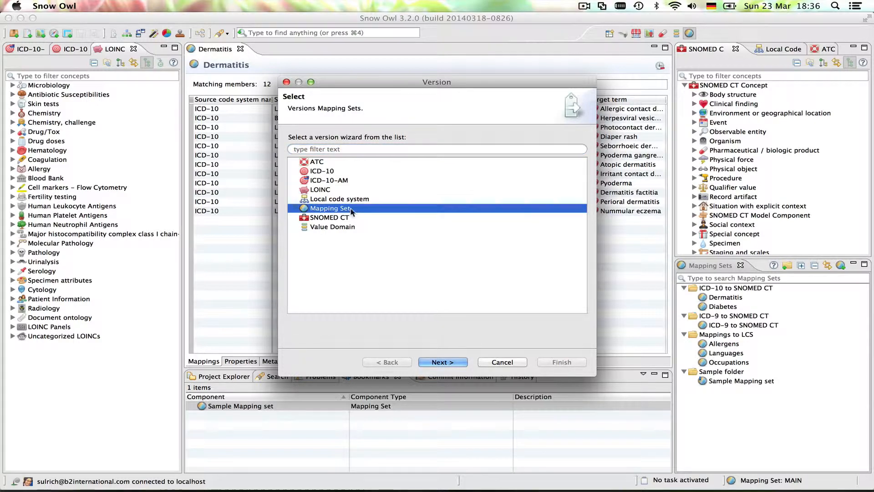
click(441, 363)
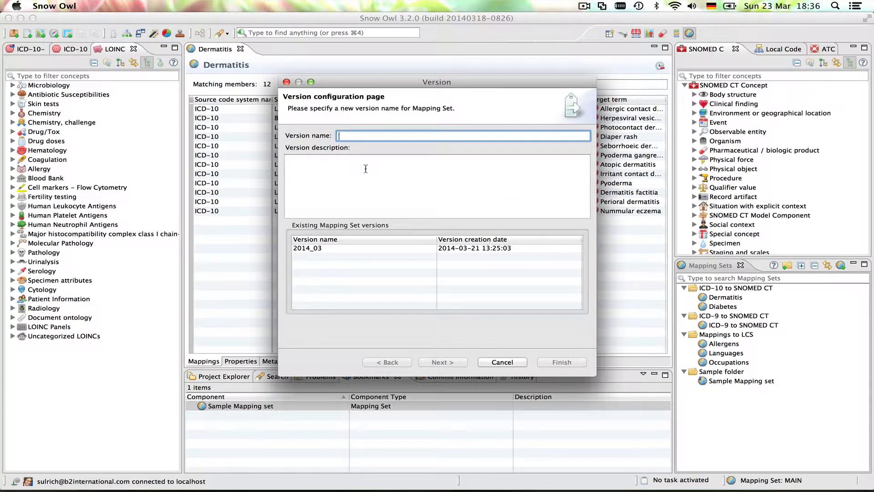
text(1.0)
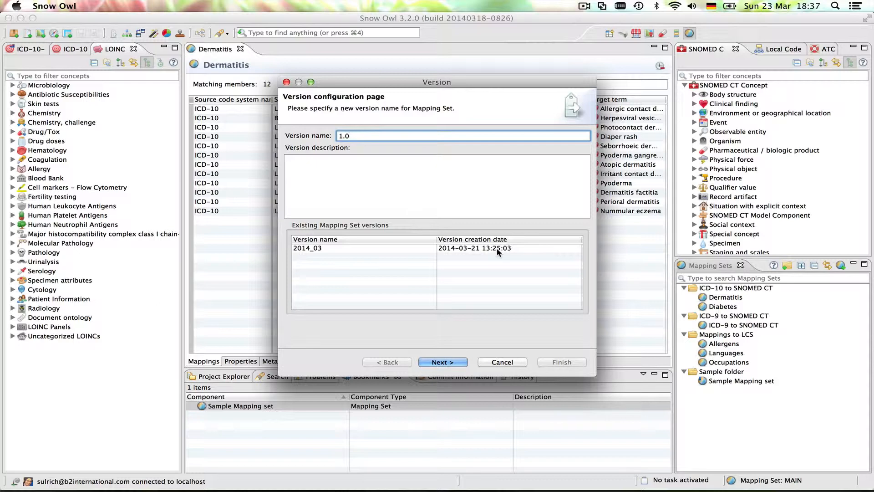
click(442, 362)
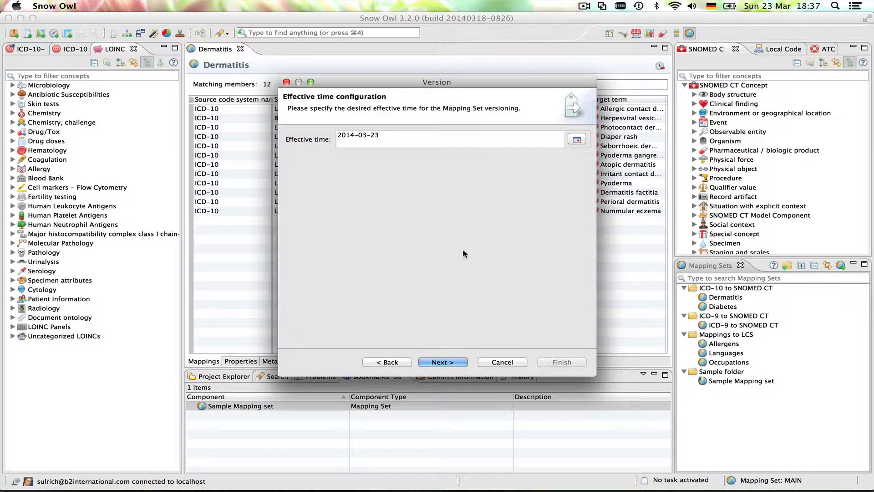
click(502, 361)
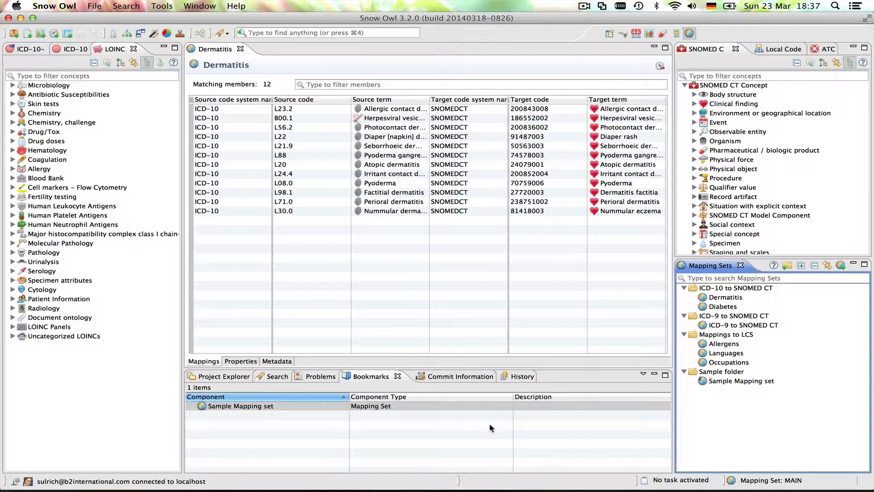
Set the Mapping Set feature to version 2014_03 in the version settings and apply the selection.
click(126, 34)
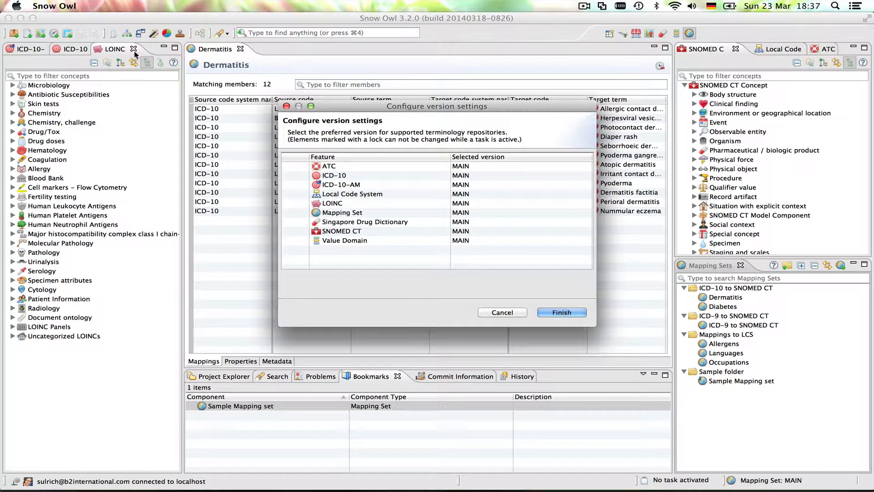
click(350, 213)
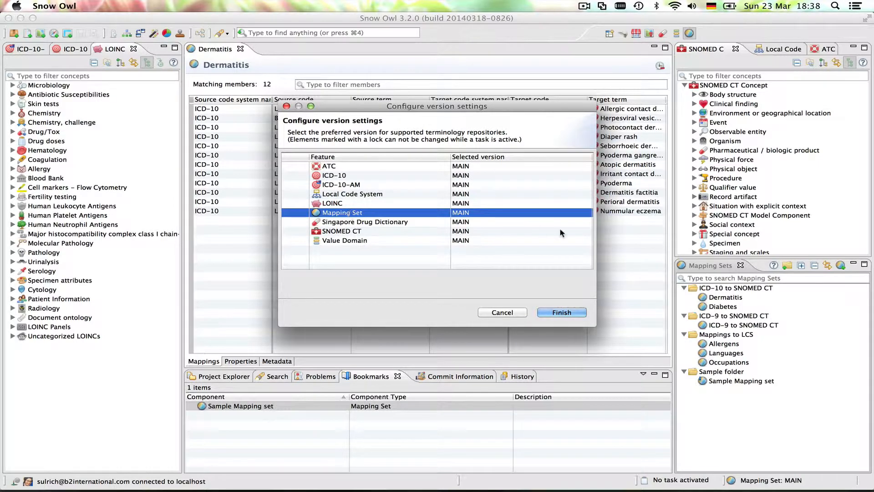
click(557, 213)
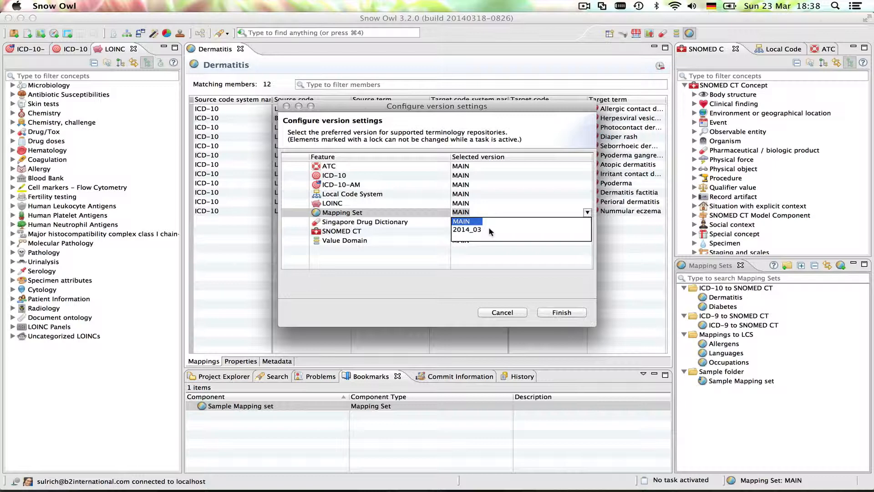
click(559, 314)
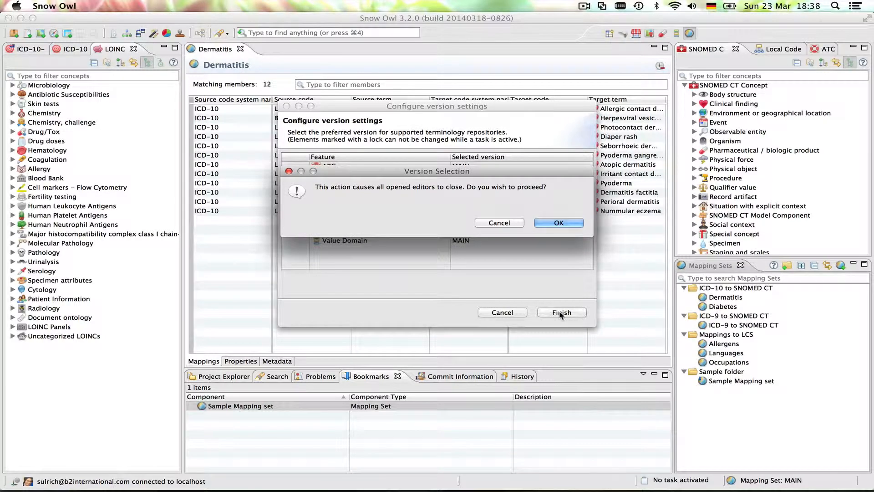